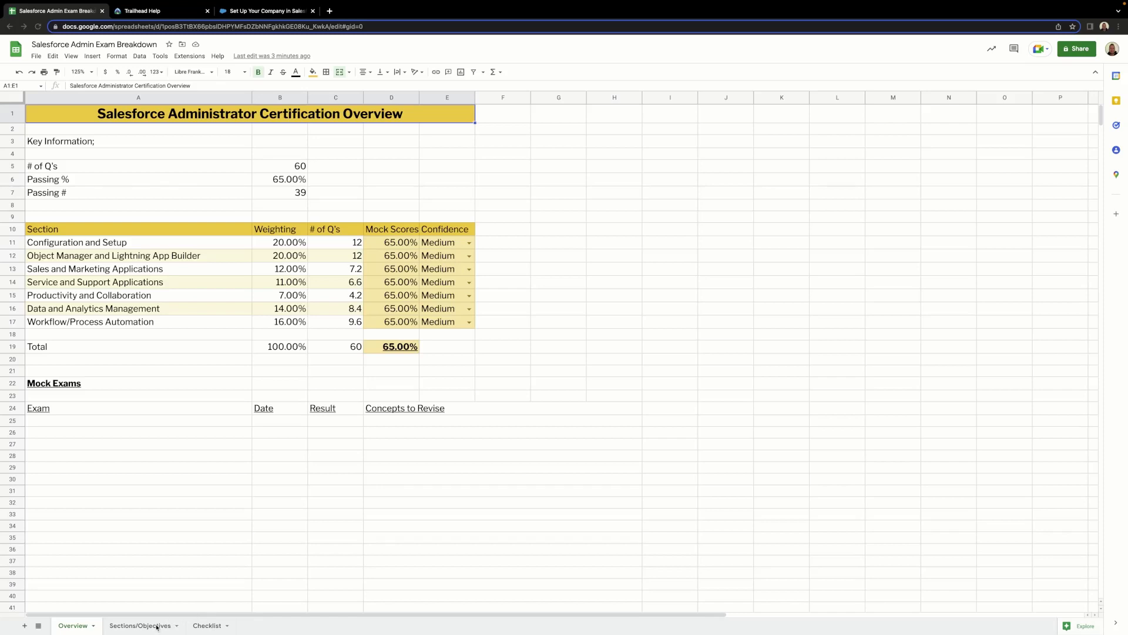
- Look over the Sections/Objectives and Checklist sheets, then return to the Overview sheet
{"action": "left_click", "coordinate": [156, 627]}
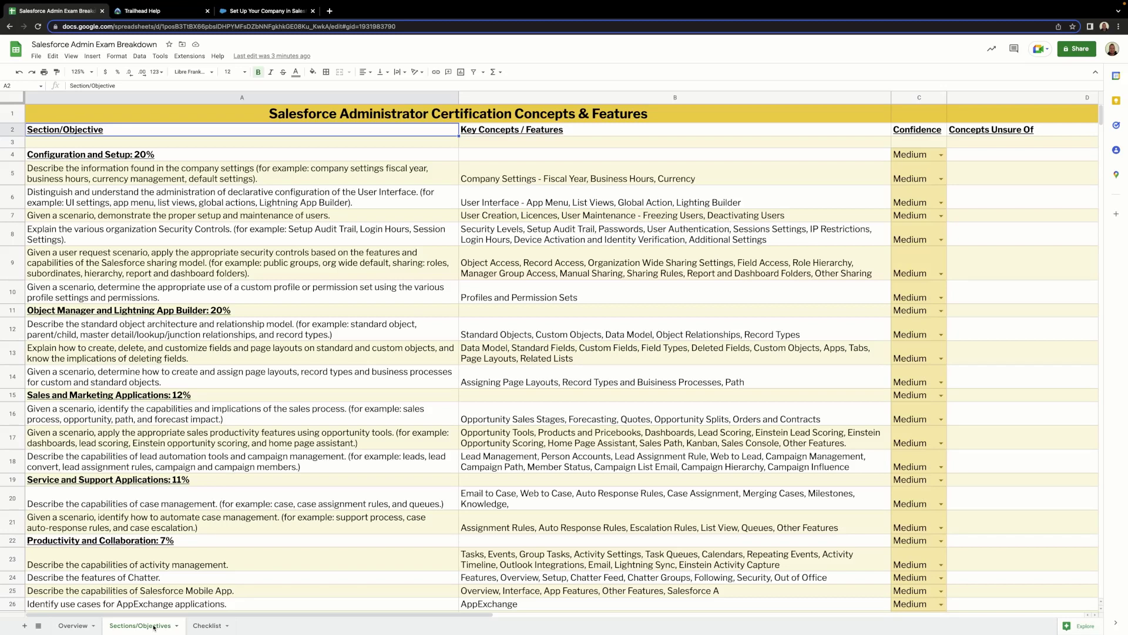
{"action": "left_click", "coordinate": [206, 625]}
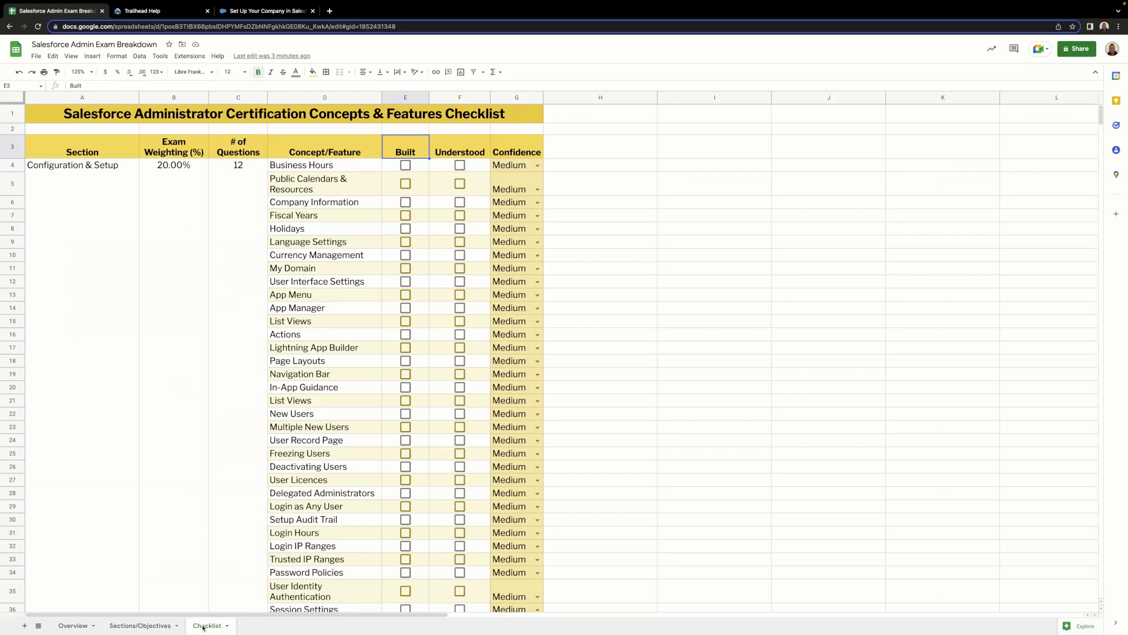
{"action": "left_click", "coordinate": [73, 625]}
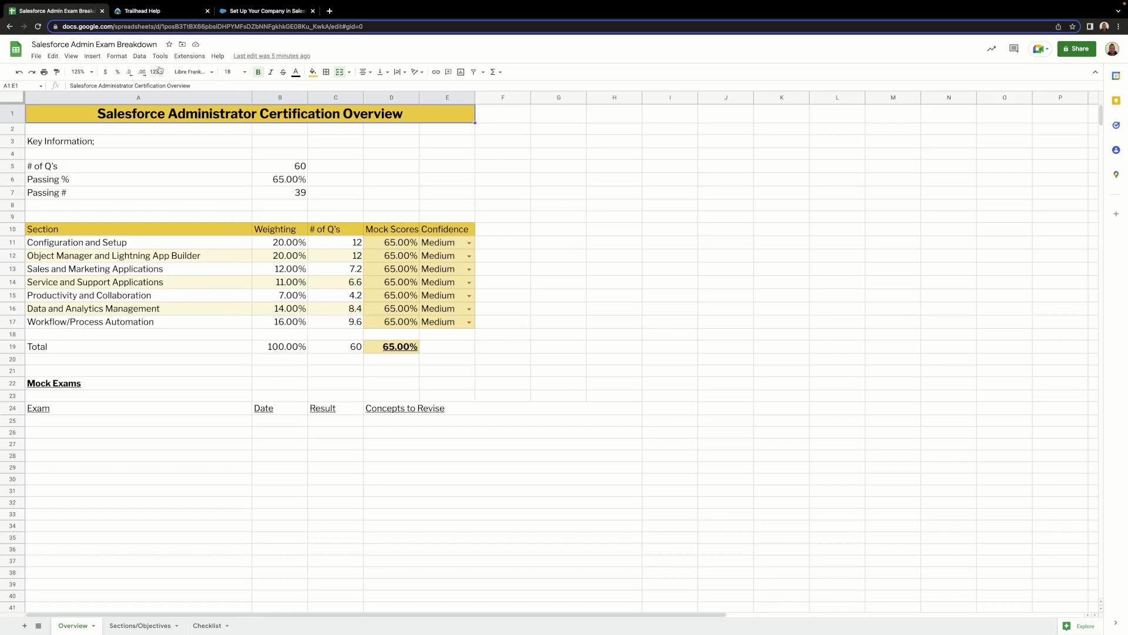
- Show the exam guide's About the Exam section: 60 questions, 105 minutes, 65% passing score
{"action": "left_click", "coordinate": [141, 16]}
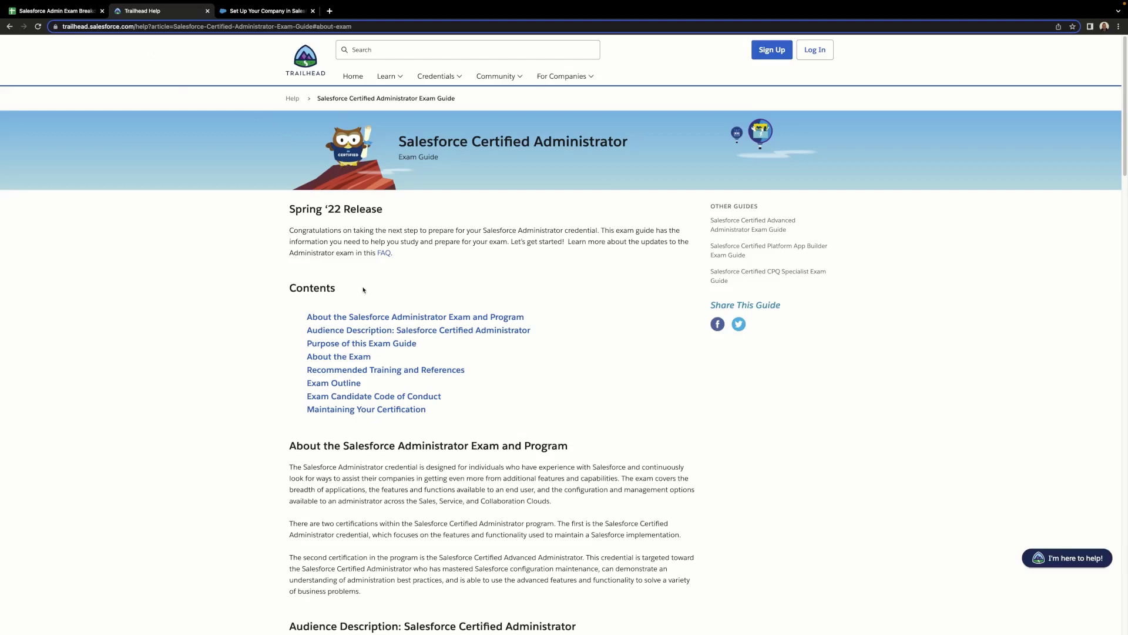
{"action": "left_click", "coordinate": [333, 356]}
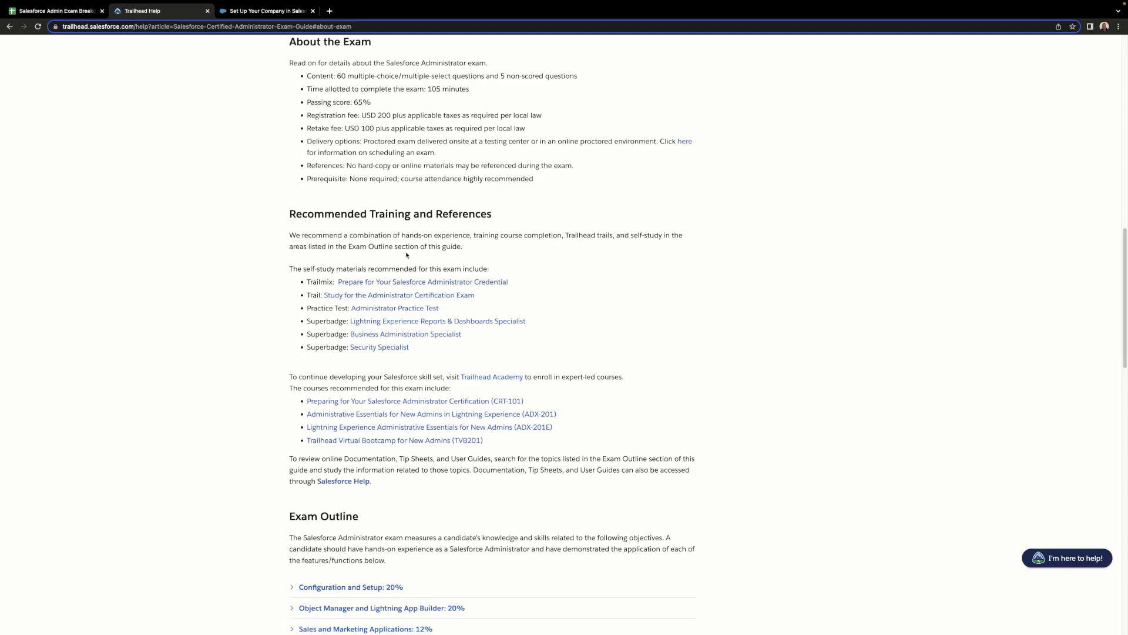
{"action": "scroll", "coordinate": [406, 255], "scroll_direction": "down", "scroll_amount": 3}
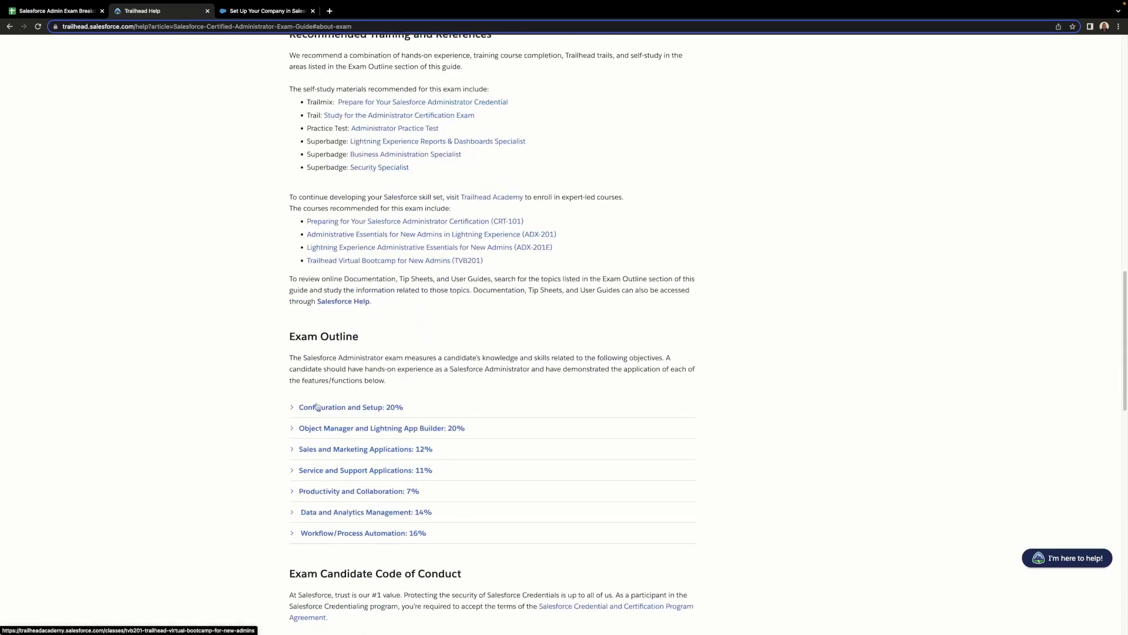
{"action": "left_click", "coordinate": [293, 408]}
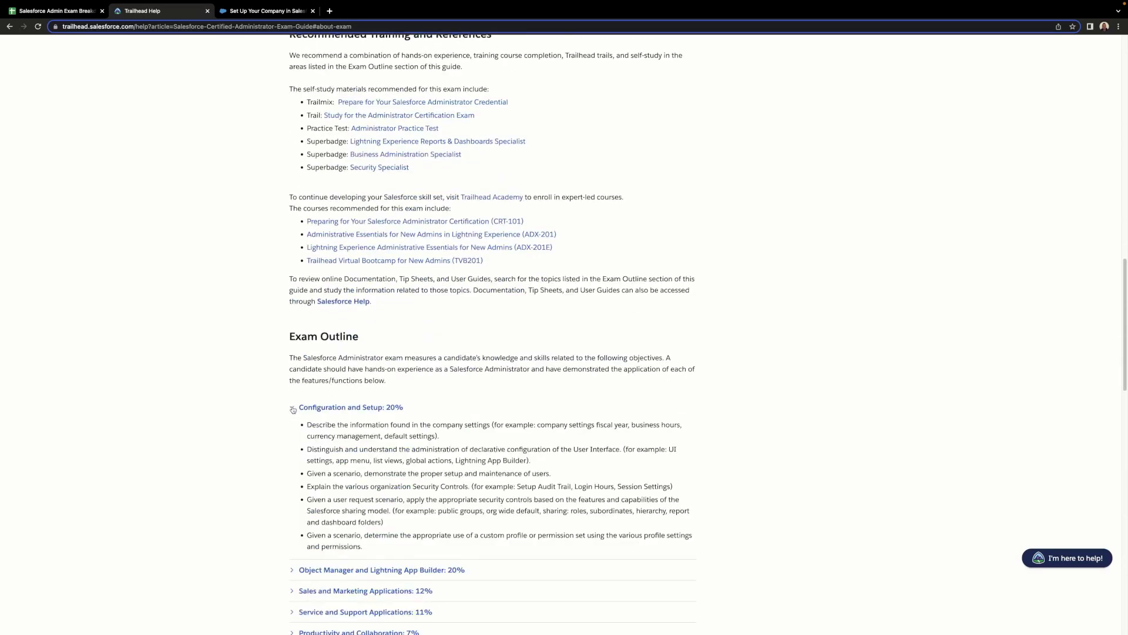
{"action": "left_click", "coordinate": [293, 409]}
{"action": "scroll", "coordinate": [342, 280], "scroll_direction": "up", "scroll_amount": 4}
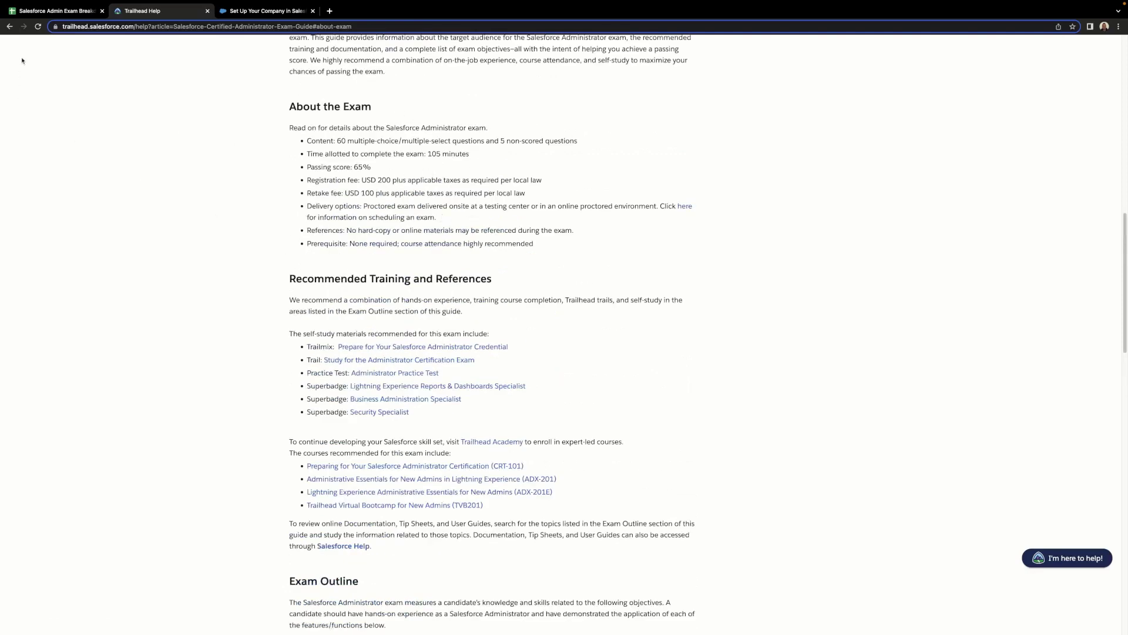
- Go back to the spreadsheet's Overview showing 60 questions, 65.00% passing and 39 needed
{"action": "left_click", "coordinate": [54, 13]}
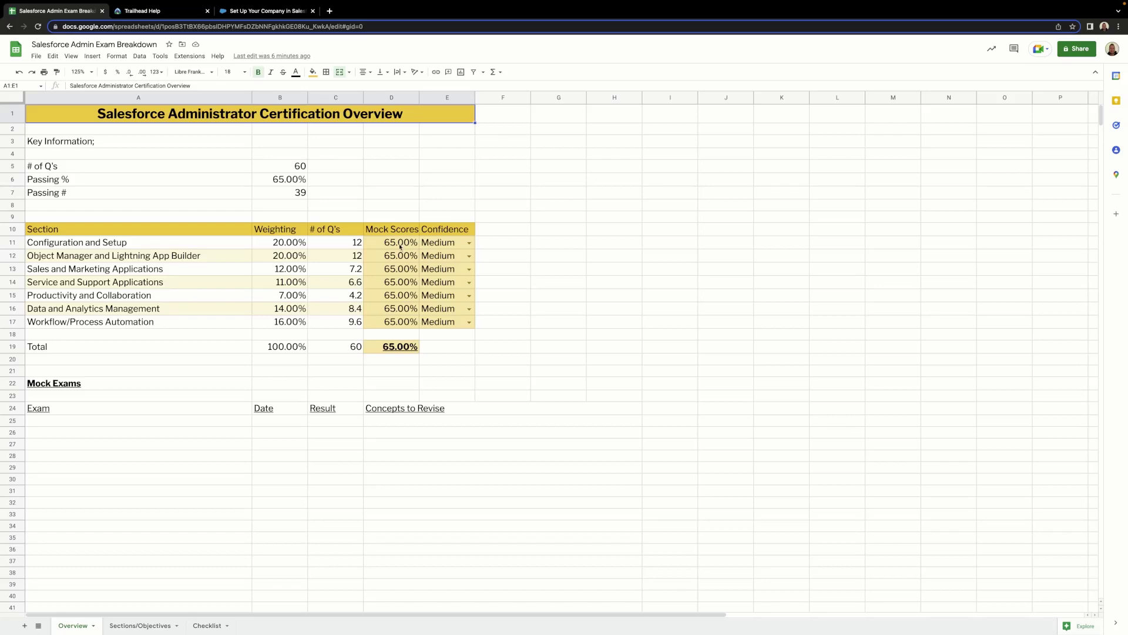
{"action": "left_click", "coordinate": [400, 246]}
{"action": "type", "text": "55%"}
{"action": "key", "text": "ctrl+Return"}
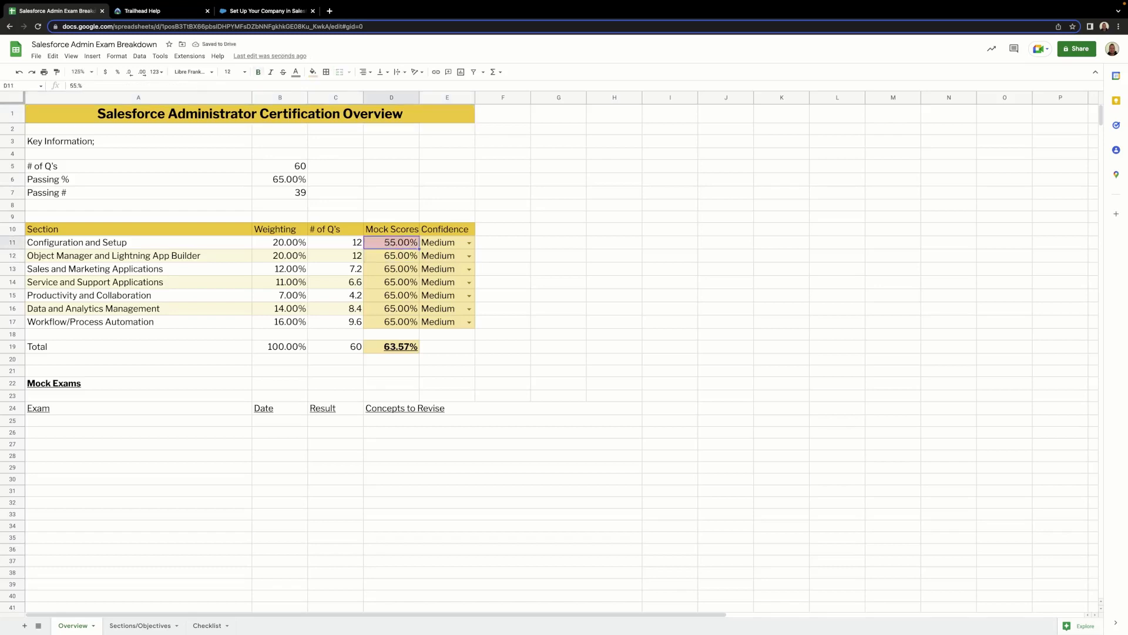
{"action": "type", "text": "75%"}
{"action": "key", "text": "Return"}
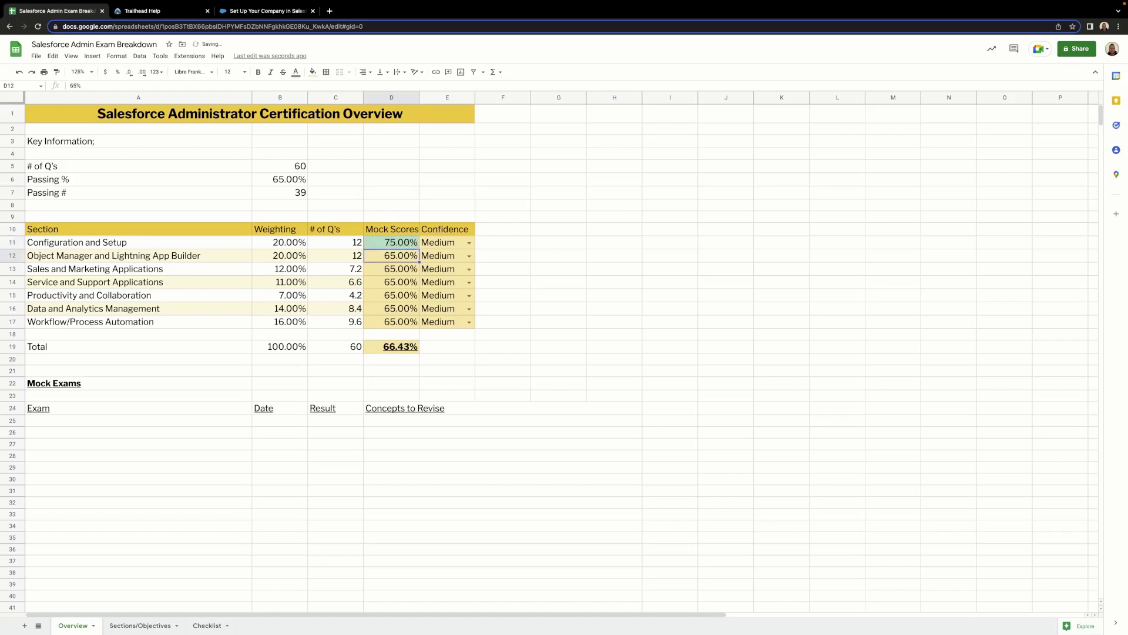
{"action": "left_click", "coordinate": [391, 242]}
{"action": "type", "text": "65%"}
{"action": "key", "text": "Return"}
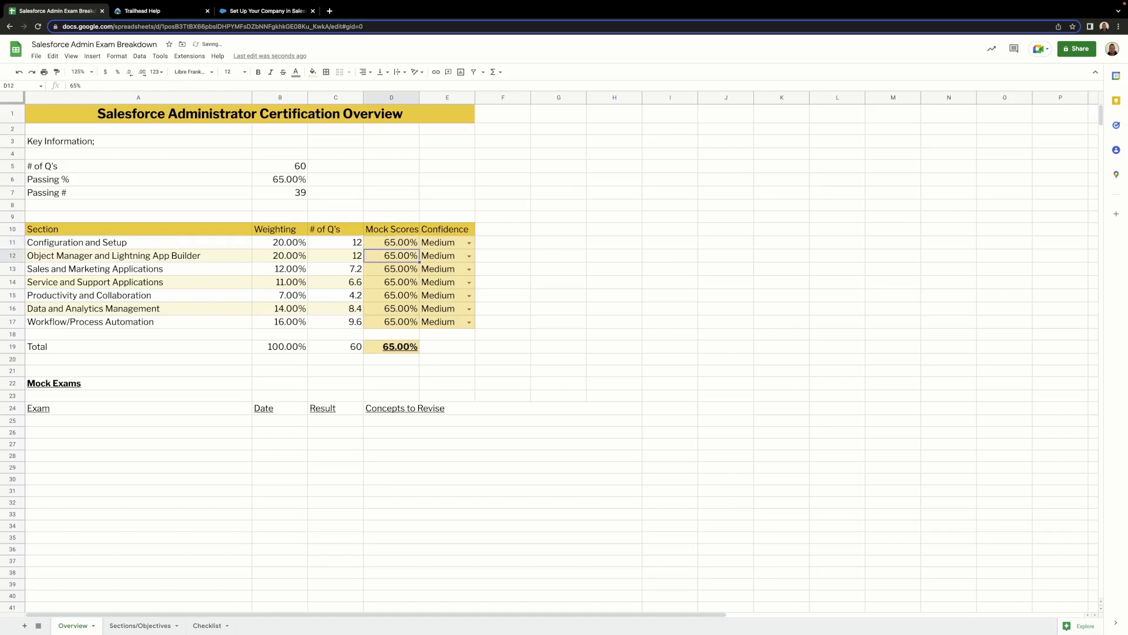
{"action": "left_click", "coordinate": [465, 242]}
{"action": "left_click", "coordinate": [465, 252]}
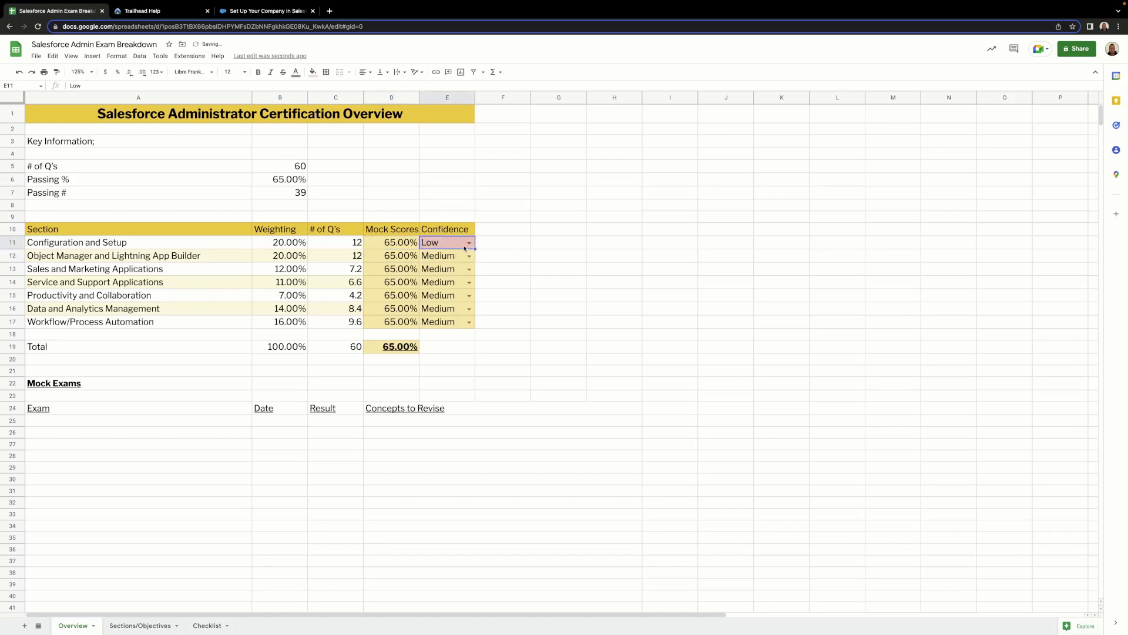
{"action": "left_click", "coordinate": [465, 242]}
{"action": "left_click", "coordinate": [438, 266]}
{"action": "left_click", "coordinate": [466, 244]}
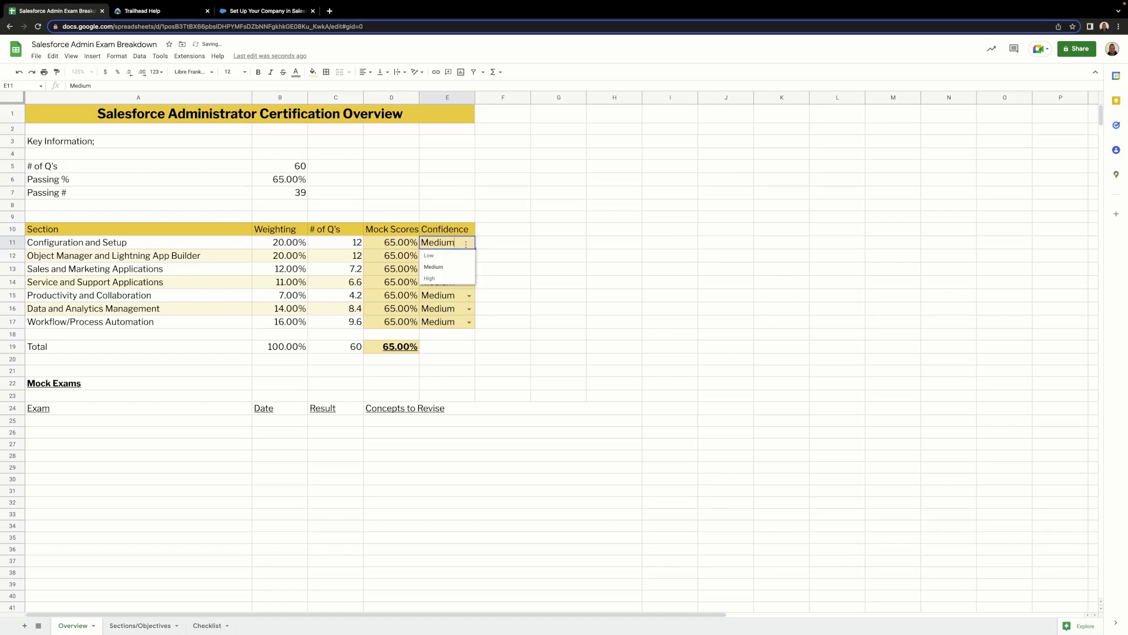
{"action": "left_click", "coordinate": [444, 278]}
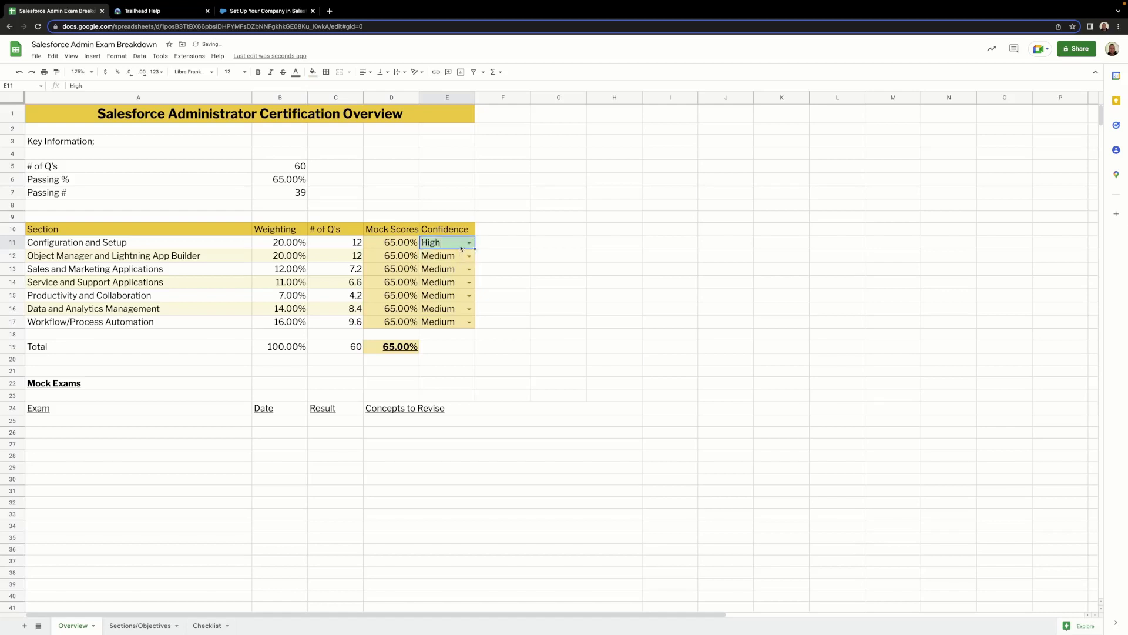
{"action": "left_click", "coordinate": [461, 247]}
{"action": "left_click", "coordinate": [452, 266]}
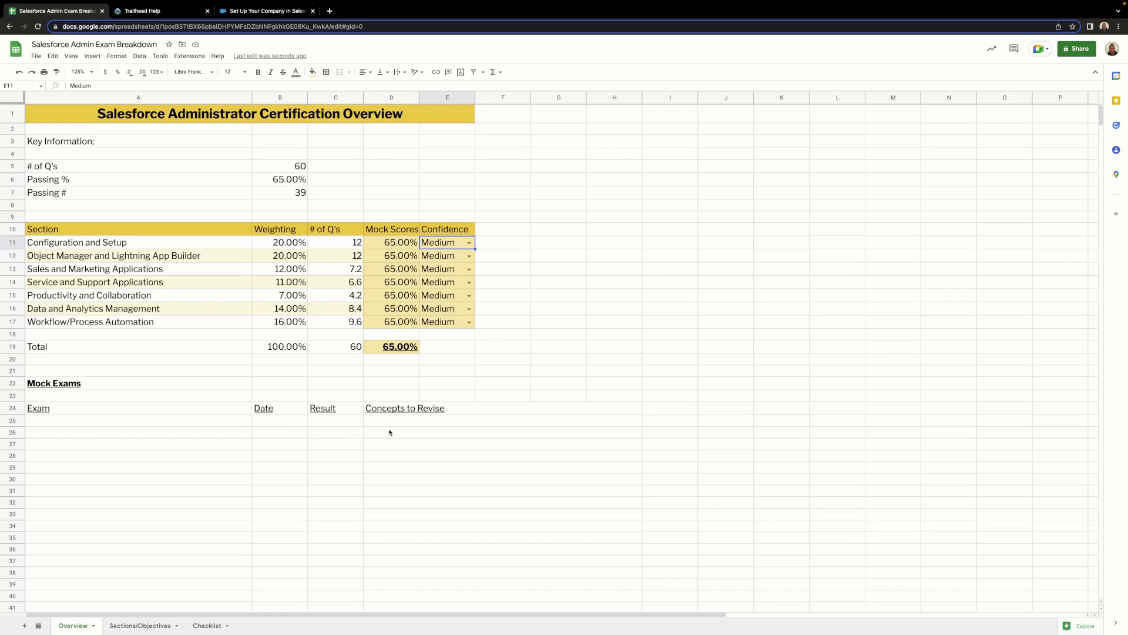
- Expand Configuration and Setup: 20% in Trailhead's exam outline, then return to Sections/Objectives
{"action": "left_click", "coordinate": [135, 626]}
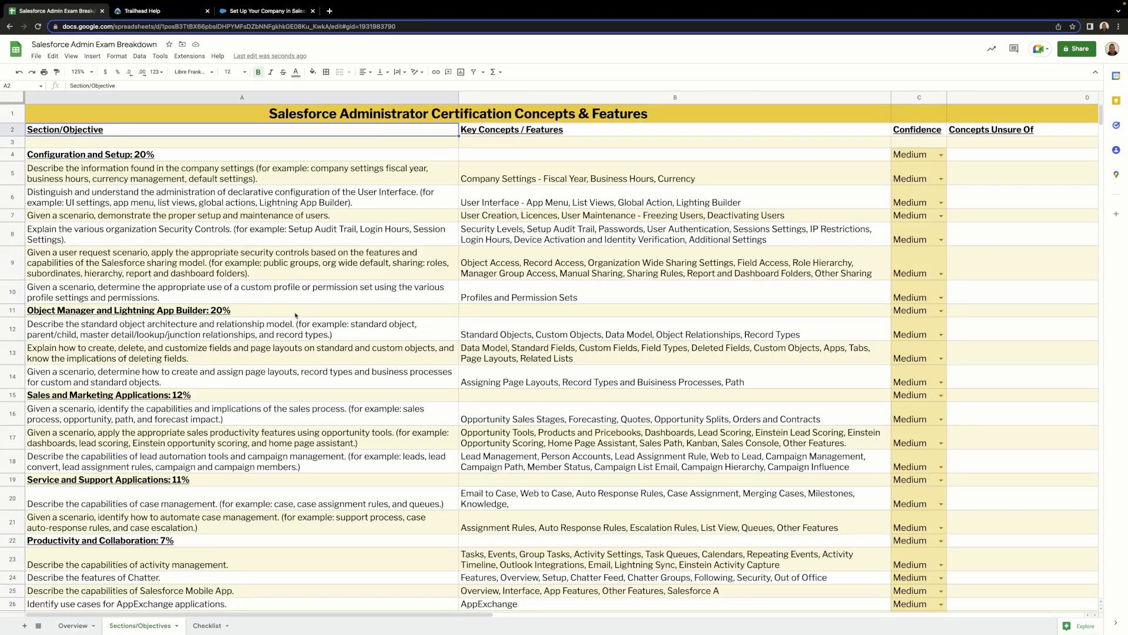
{"action": "left_click", "coordinate": [148, 12]}
{"action": "scroll", "coordinate": [280, 385], "scroll_direction": "down", "scroll_amount": 5}
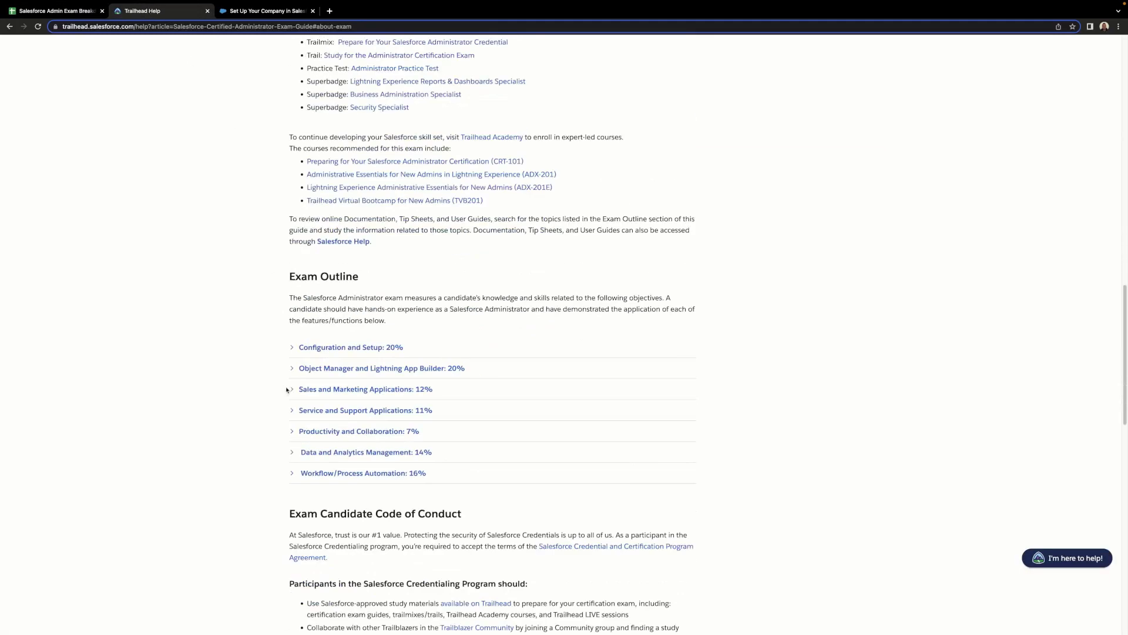
{"action": "left_click", "coordinate": [292, 347]}
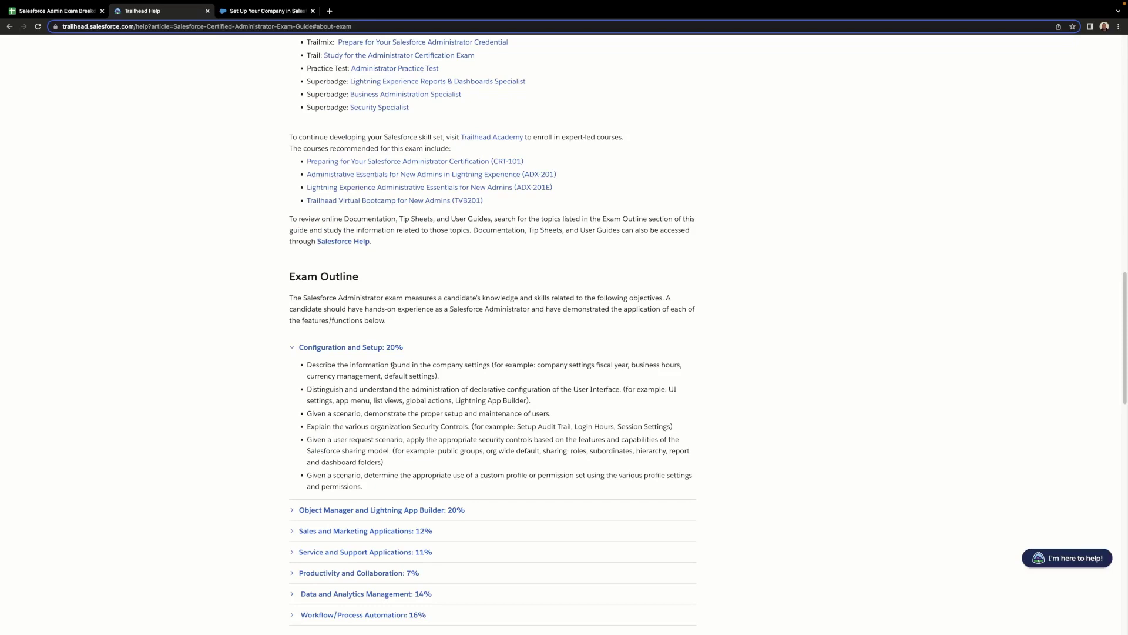
{"action": "left_click", "coordinate": [62, 15]}
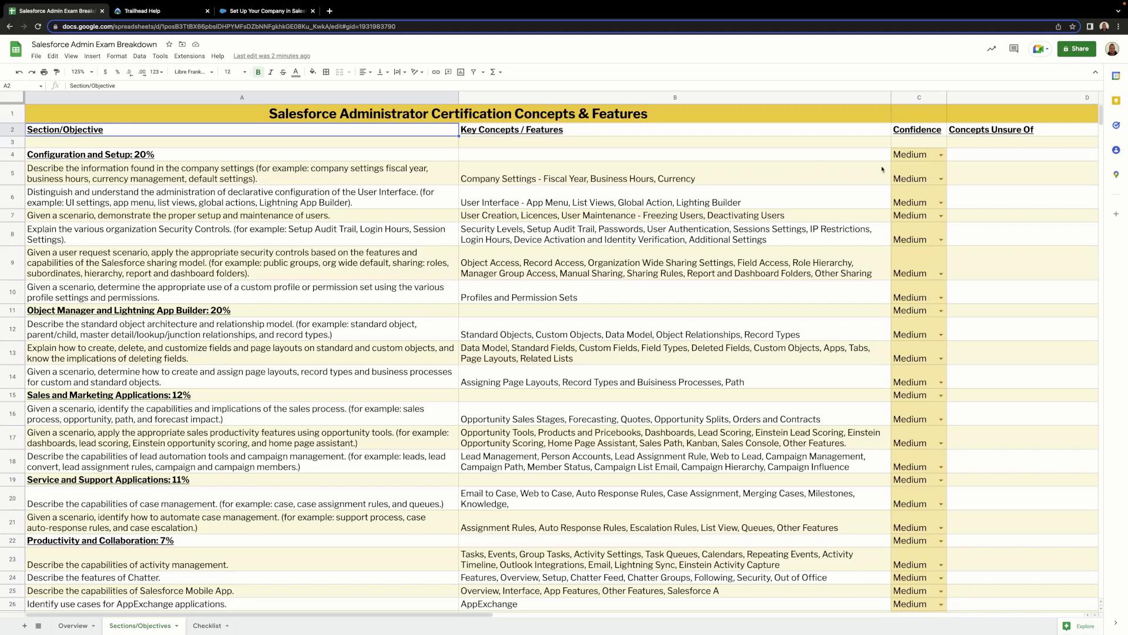
- Cycle C4's confidence through Low and High, settle on Medium, then view the Checklist
{"action": "left_click", "coordinate": [941, 156]}
{"action": "left_click", "coordinate": [917, 167]}
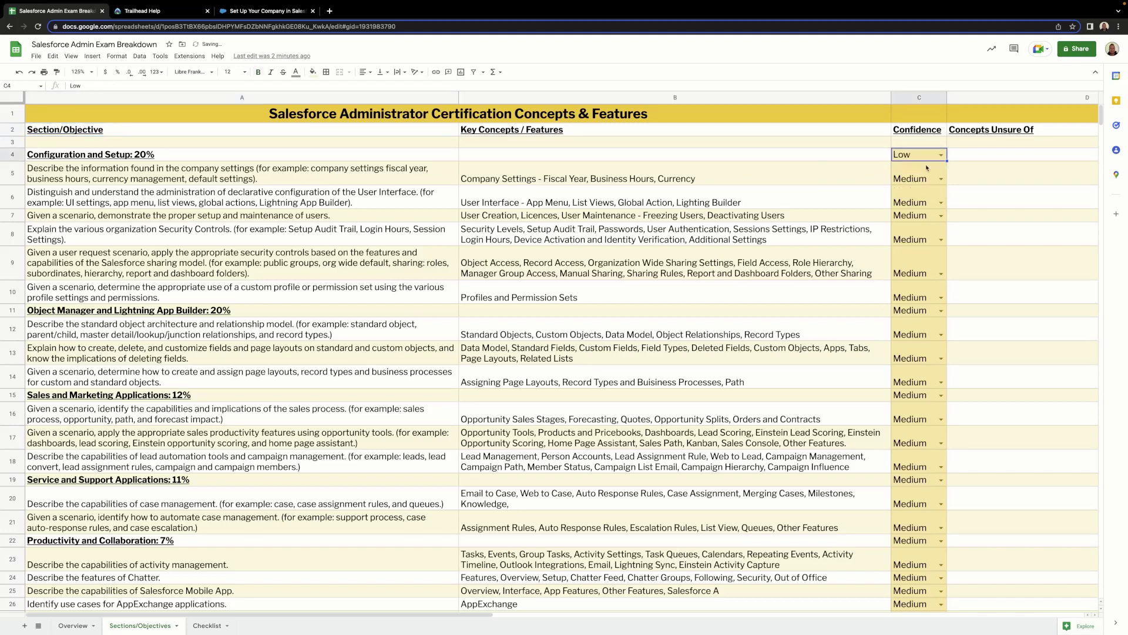
{"action": "left_click", "coordinate": [938, 157]}
{"action": "left_click", "coordinate": [917, 190]}
{"action": "left_click", "coordinate": [940, 157]}
{"action": "left_click", "coordinate": [906, 178]}
{"action": "left_click", "coordinate": [978, 157]}
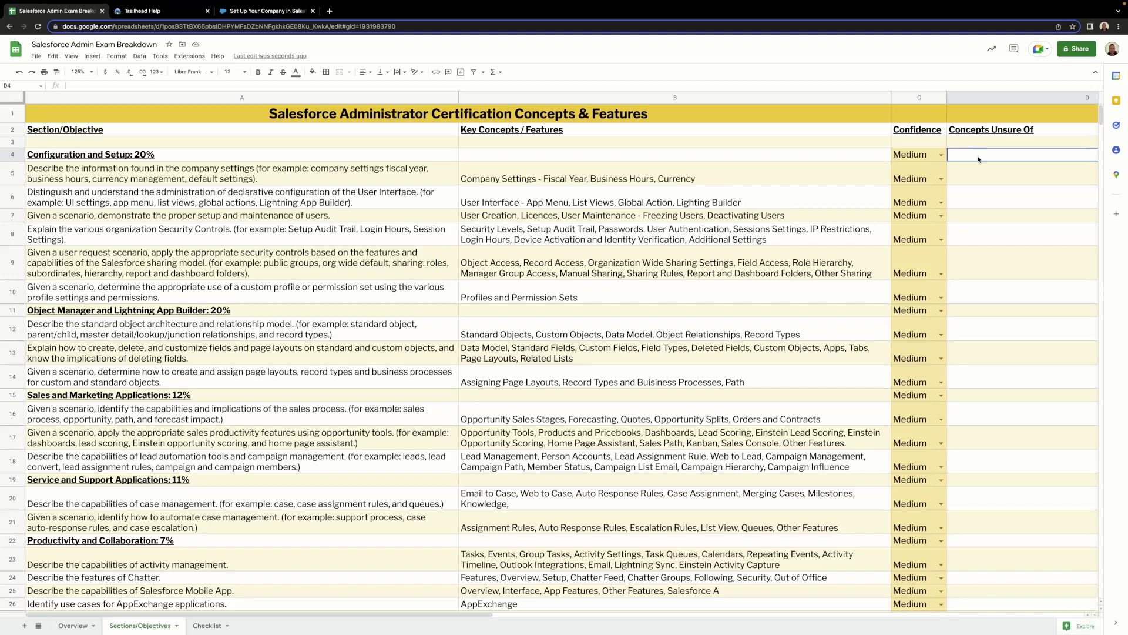
{"action": "left_click", "coordinate": [201, 625]}
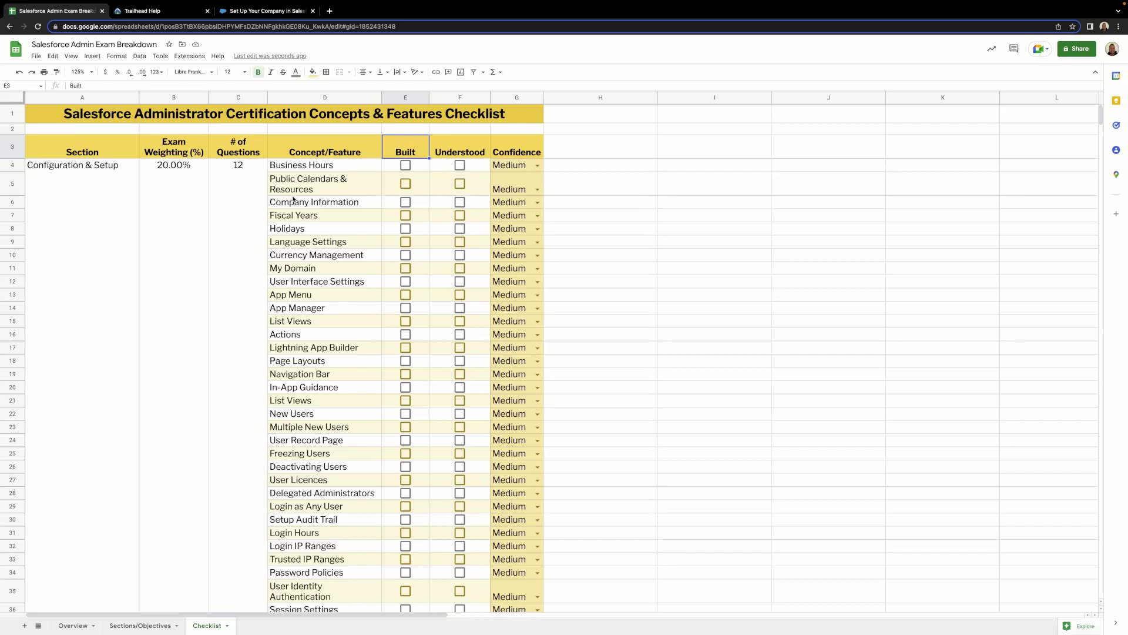
{"action": "left_click", "coordinate": [404, 166]}
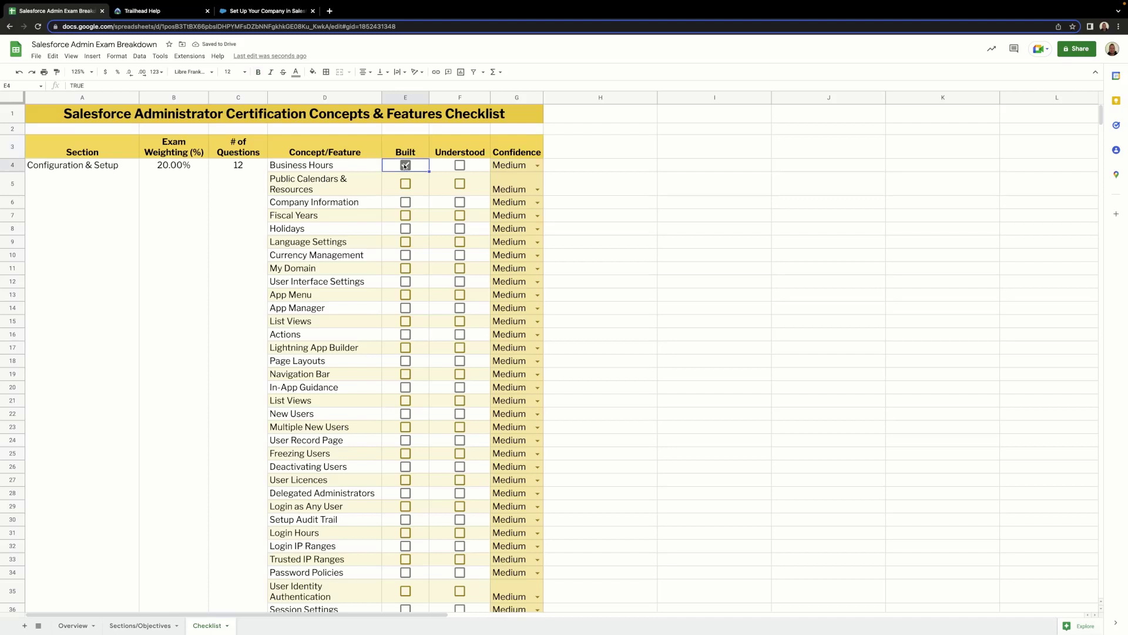
{"action": "left_click", "coordinate": [404, 165]}
{"action": "left_click", "coordinate": [538, 168]}
{"action": "left_click", "coordinate": [518, 177]}
{"action": "double_click", "coordinate": [533, 166]}
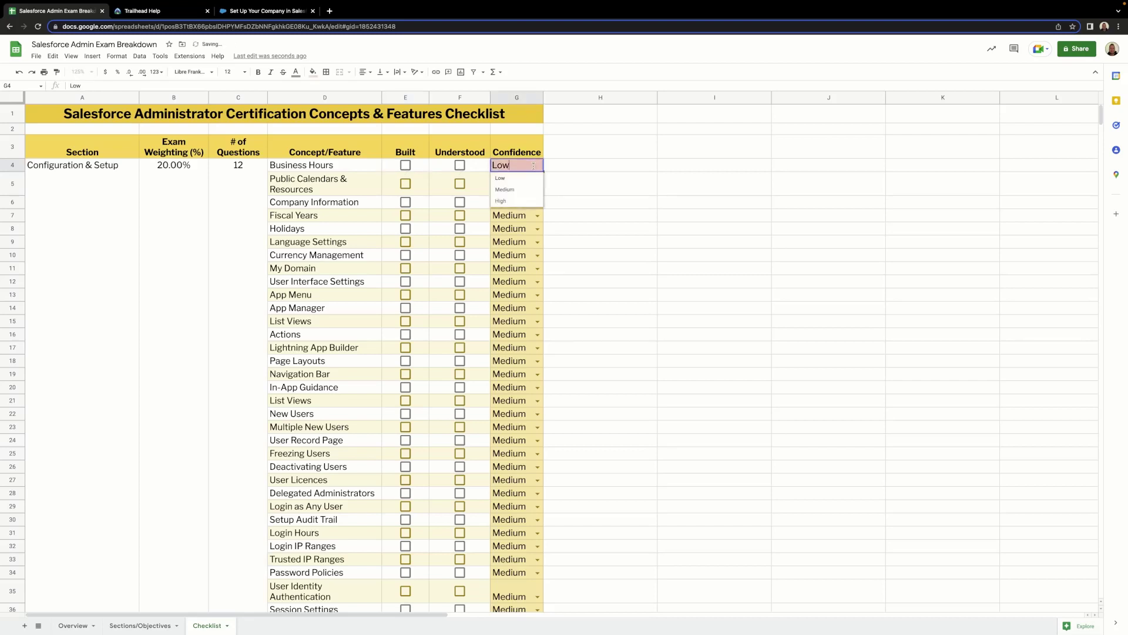
{"action": "left_click", "coordinate": [505, 189]}
{"action": "double_click", "coordinate": [535, 166]}
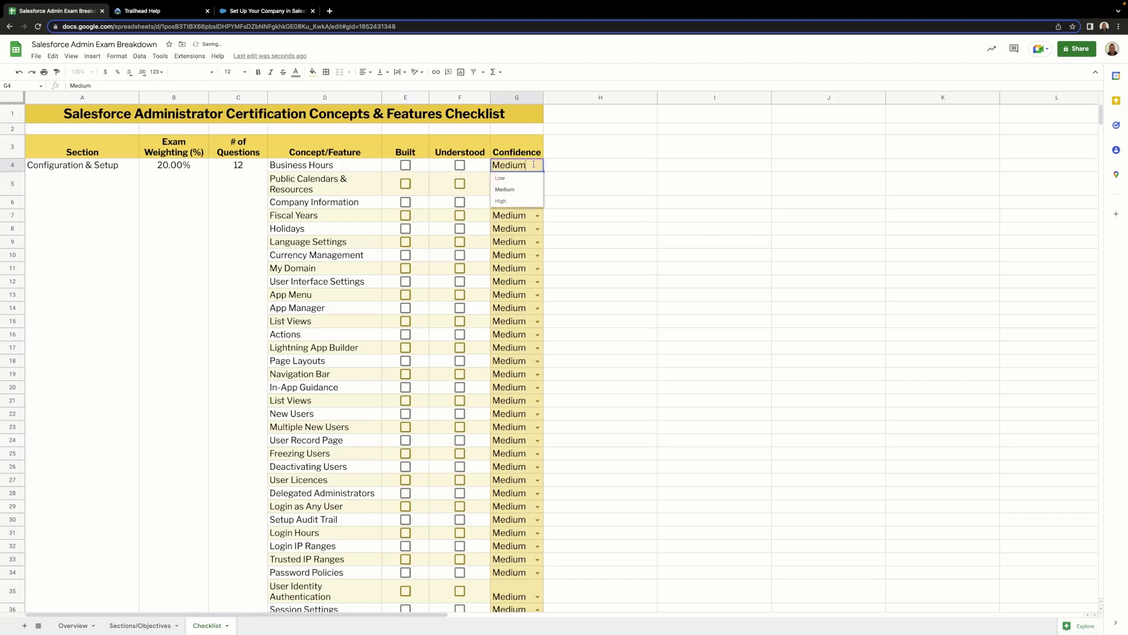
{"action": "left_click", "coordinate": [517, 199]}
{"action": "left_click", "coordinate": [535, 169]}
{"action": "left_click", "coordinate": [520, 189]}
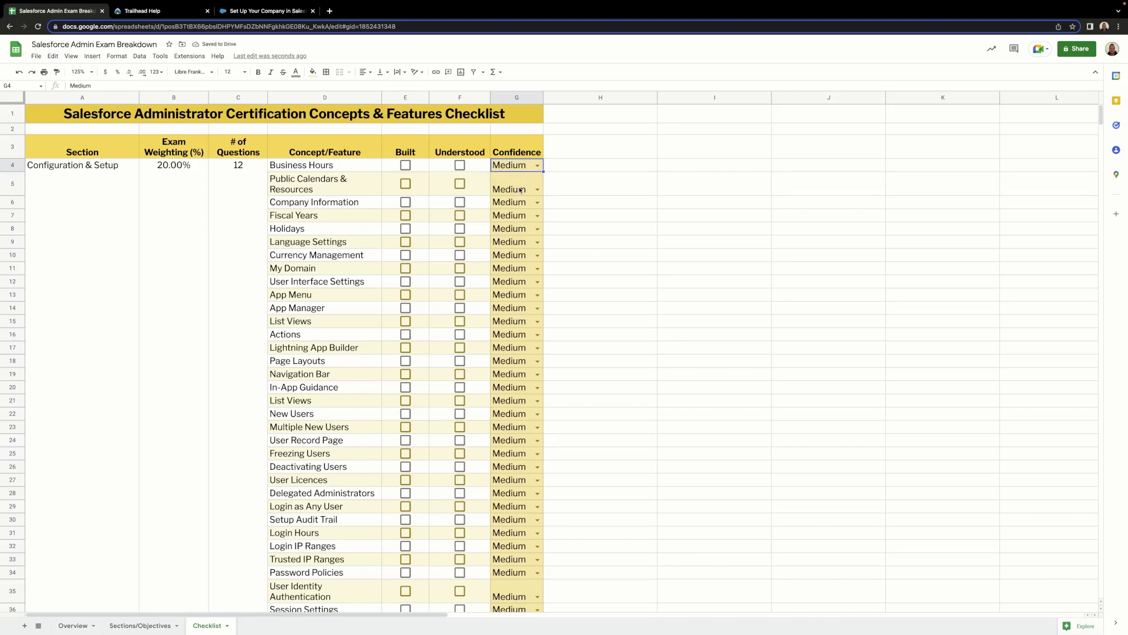
- Scroll through all Checklist sections and back up, then return to Sections/Objectives
{"action": "scroll", "coordinate": [358, 221], "scroll_direction": "down", "scroll_amount": 5}
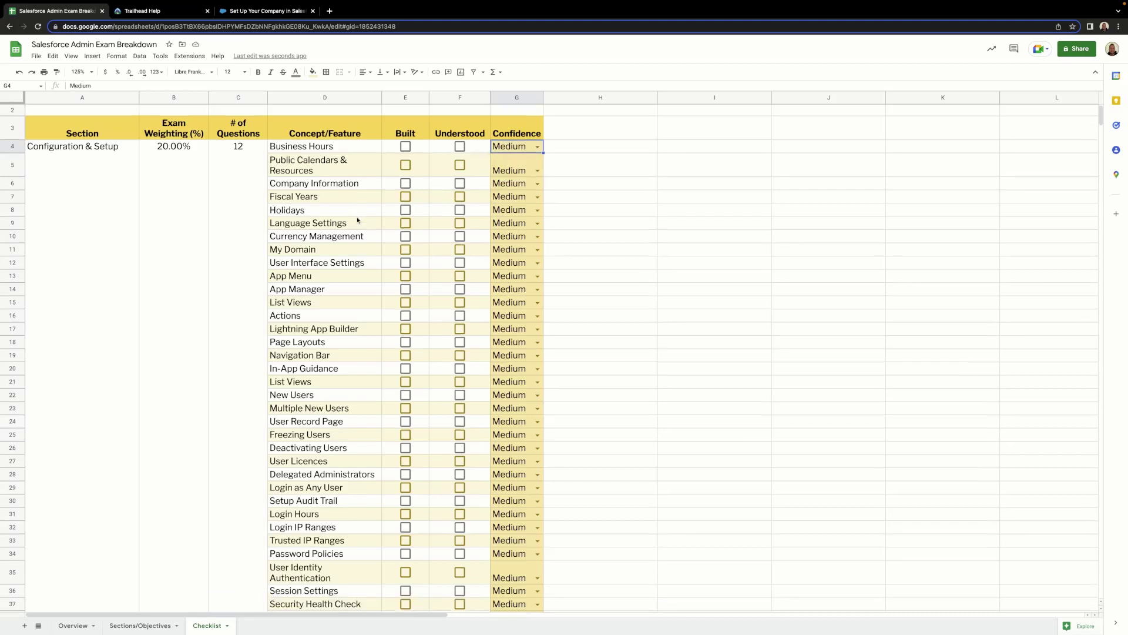
{"action": "scroll", "coordinate": [357, 220], "scroll_direction": "down", "scroll_amount": 10}
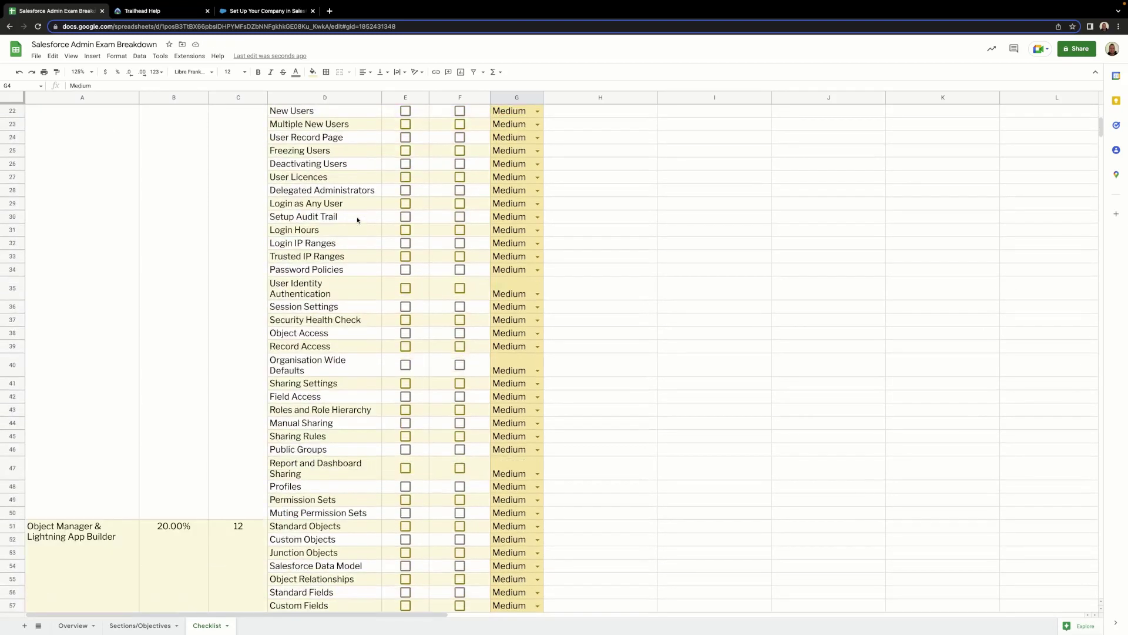
{"action": "scroll", "coordinate": [357, 220], "scroll_direction": "down", "scroll_amount": 12}
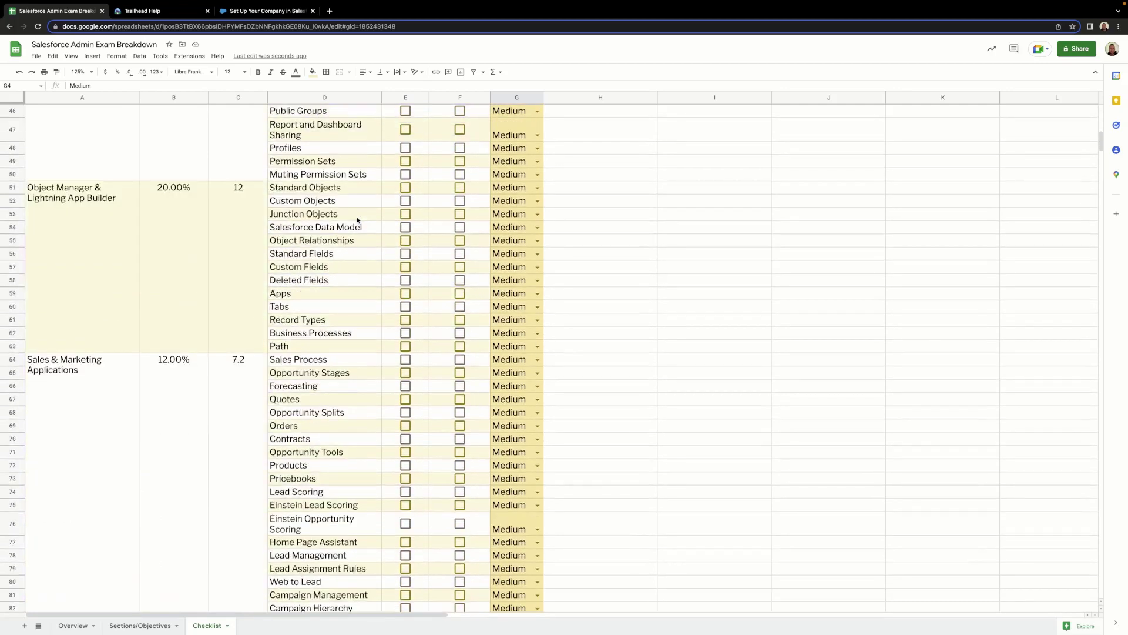
{"action": "scroll", "coordinate": [357, 220], "scroll_direction": "down", "scroll_amount": 10}
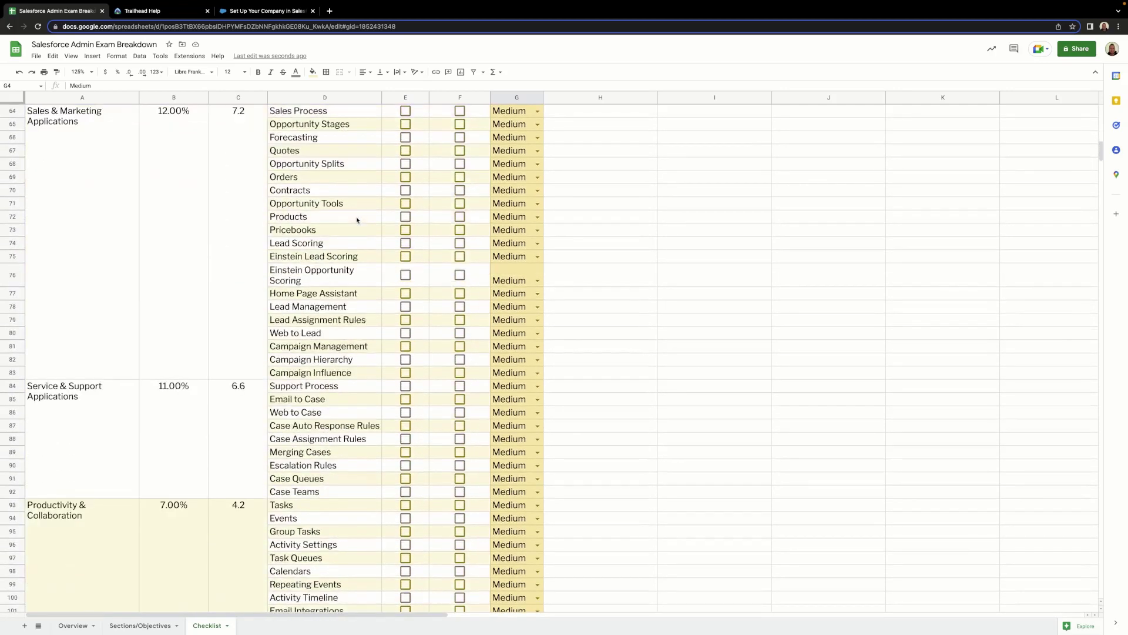
{"action": "scroll", "coordinate": [358, 220], "scroll_direction": "down", "scroll_amount": 15}
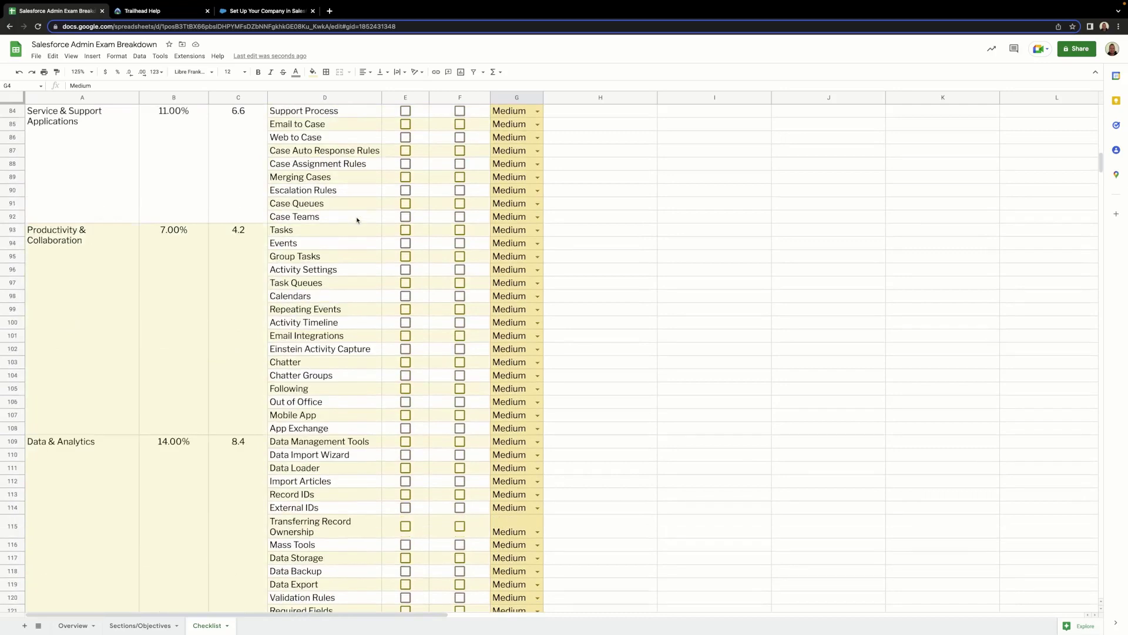
{"action": "scroll", "coordinate": [357, 220], "scroll_direction": "up", "scroll_amount": 20}
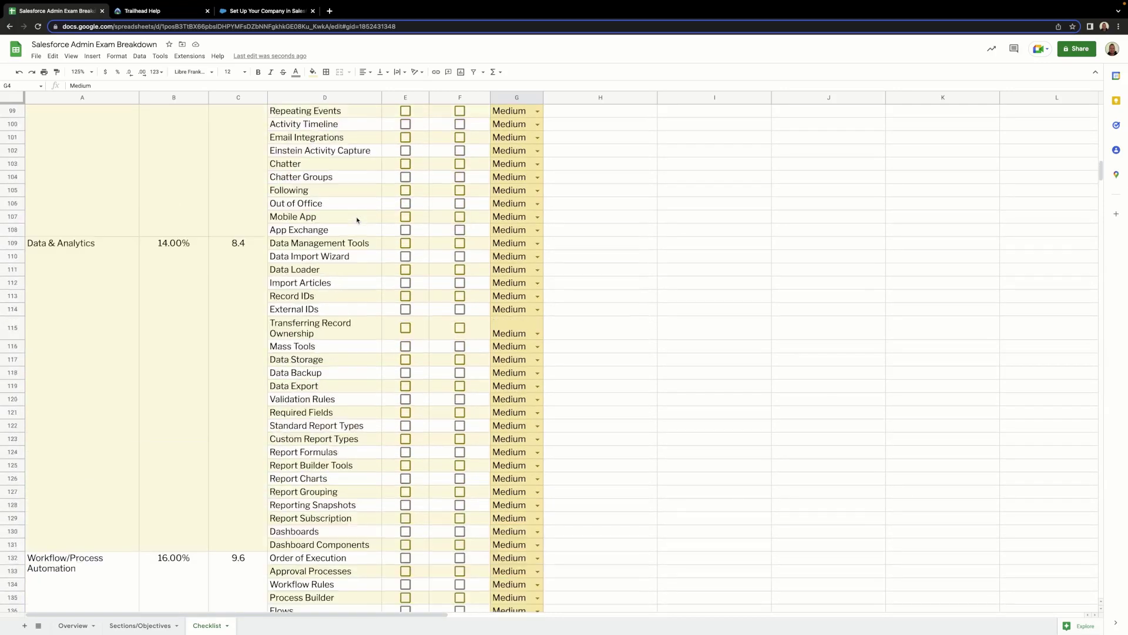
{"action": "scroll", "coordinate": [355, 220], "scroll_direction": "up", "scroll_amount": 9}
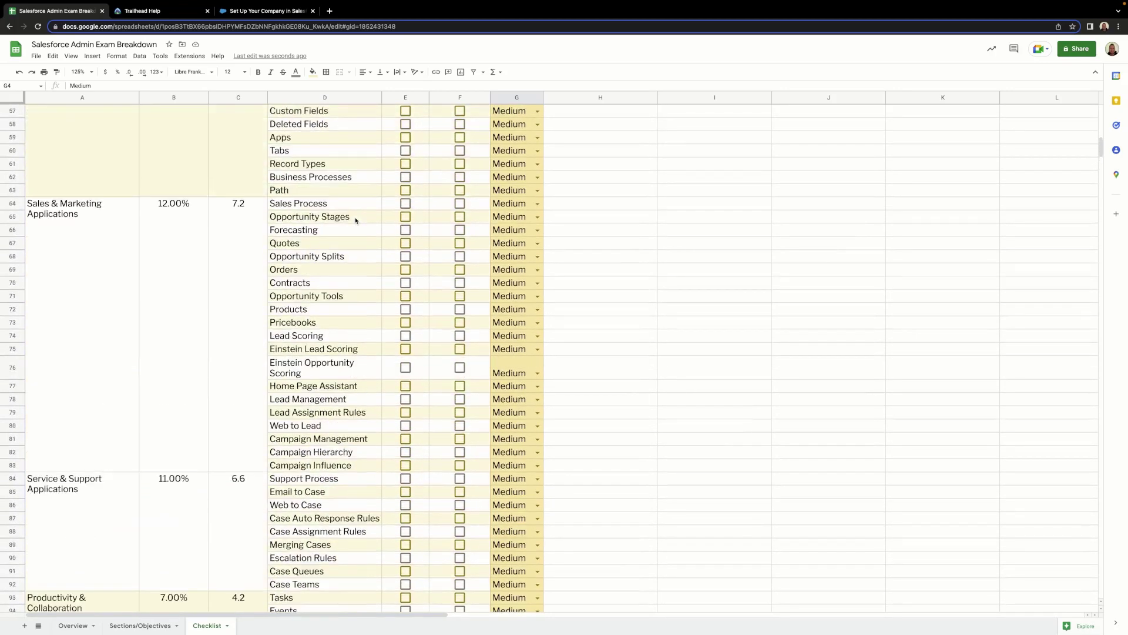
{"action": "scroll", "coordinate": [356, 219], "scroll_direction": "up", "scroll_amount": 10}
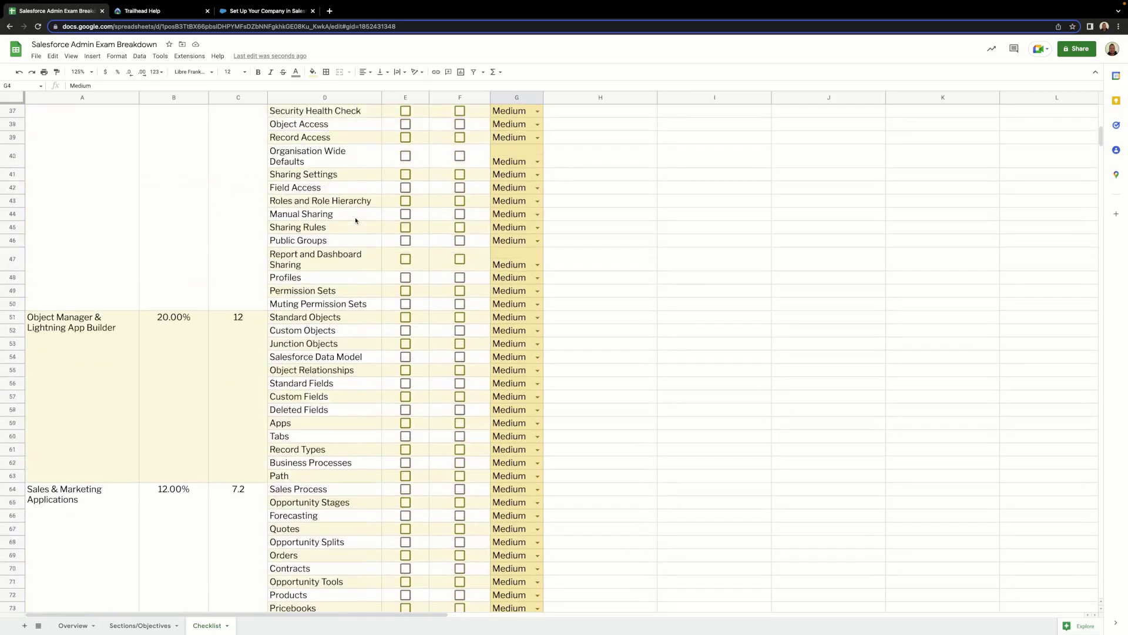
{"action": "scroll", "coordinate": [355, 221], "scroll_direction": "up", "scroll_amount": 11}
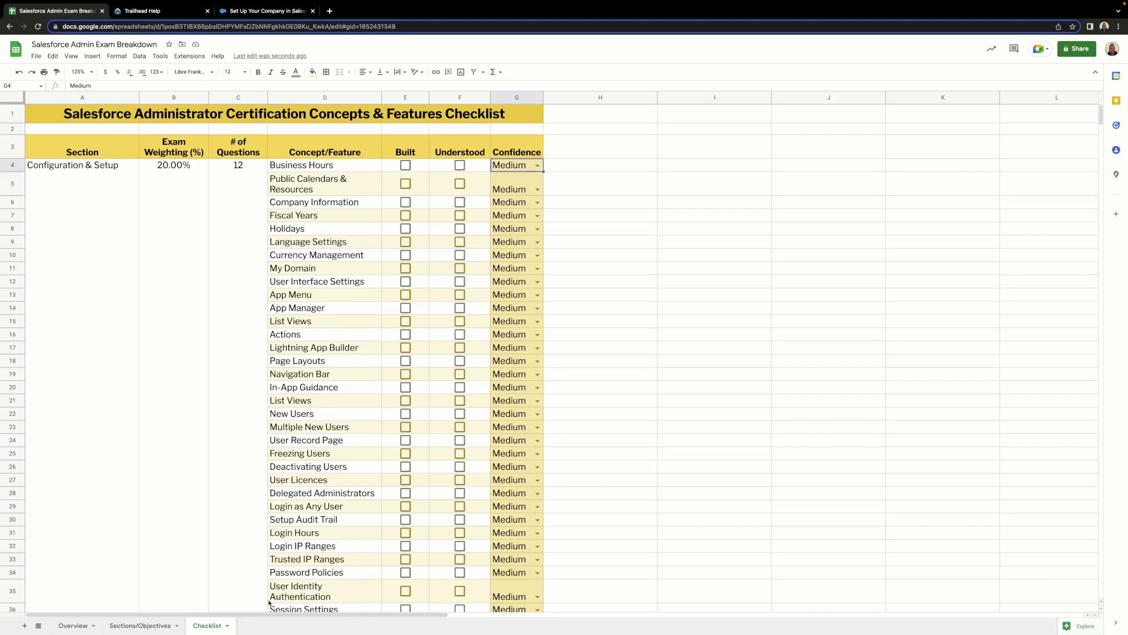
{"action": "left_click", "coordinate": [150, 627]}
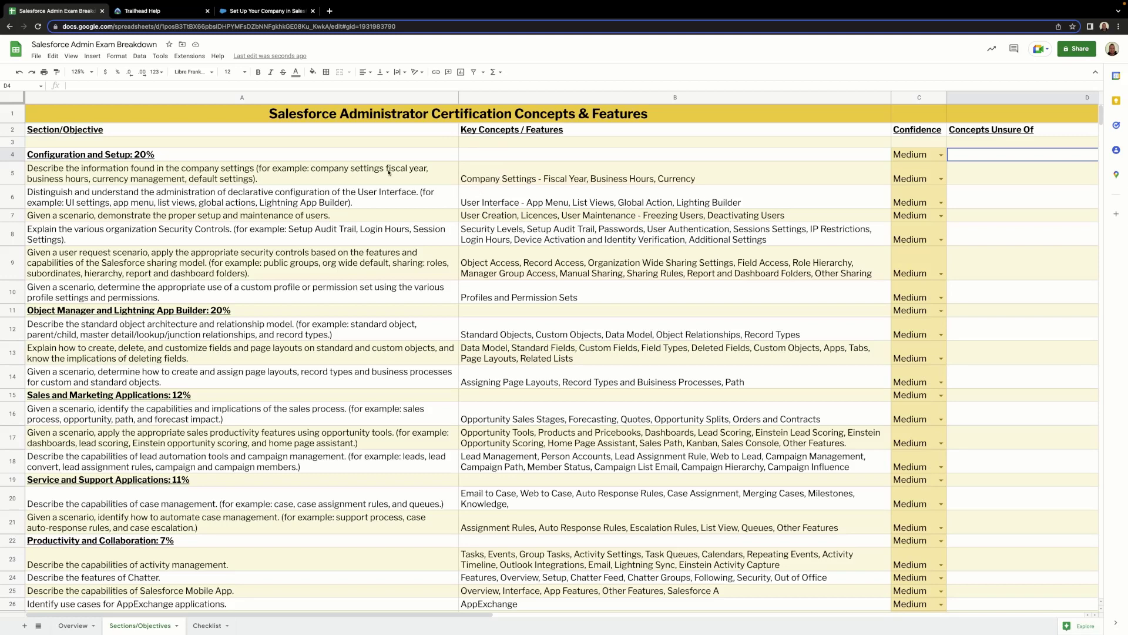
- Bring up the Salesforce Help 'Set Up Your Company in Salesforce' article
{"action": "left_click", "coordinate": [257, 13]}
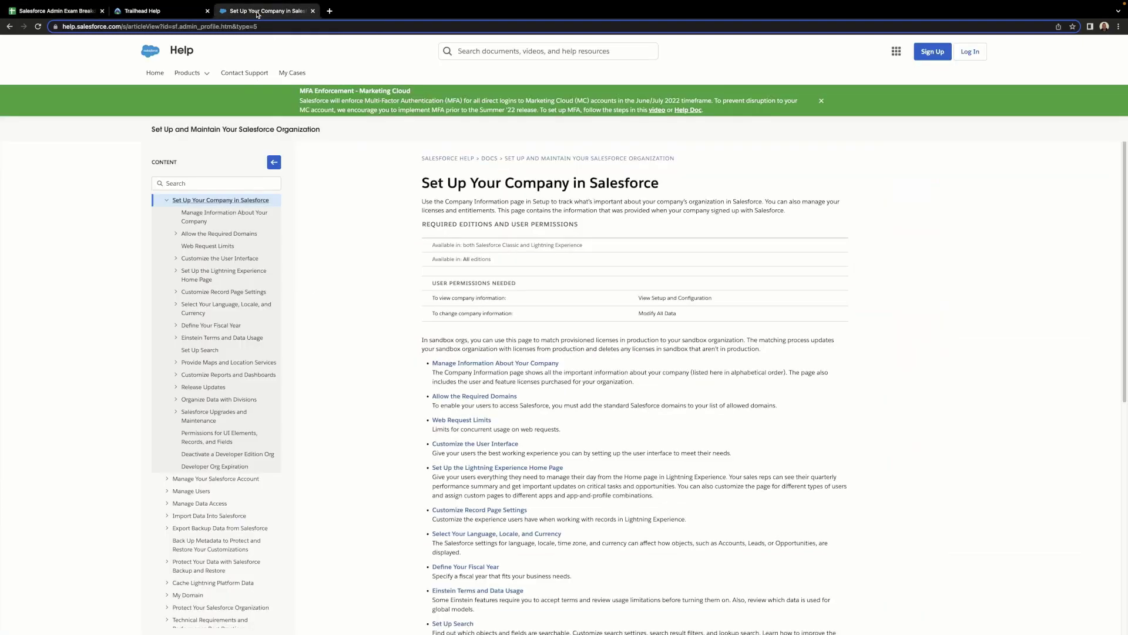